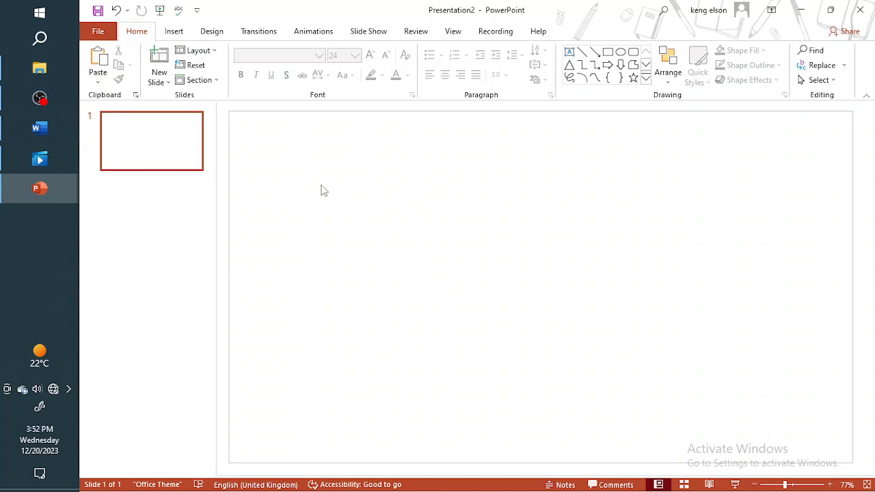
Insert a wide text box across the upper part of the blank slide and enter the sample text "ouwghiowroi".
click(174, 32)
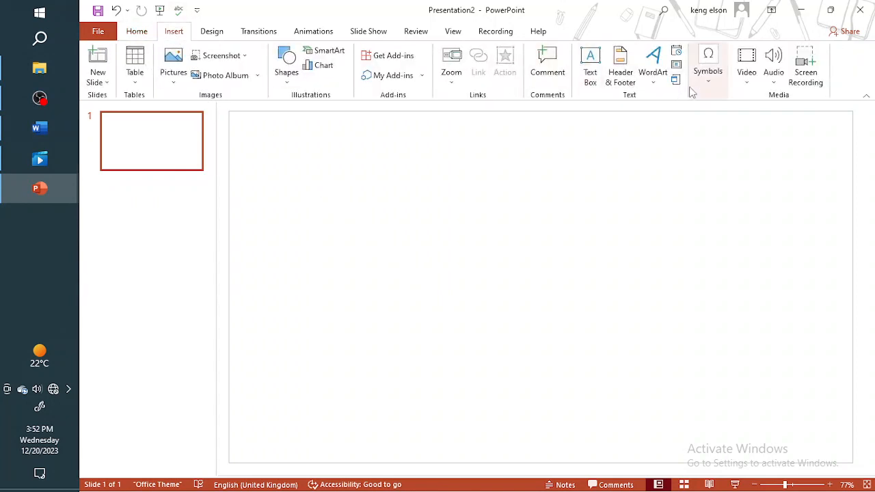
click(590, 74)
drag(279, 176, 743, 342)
text(ouwghiowroi)
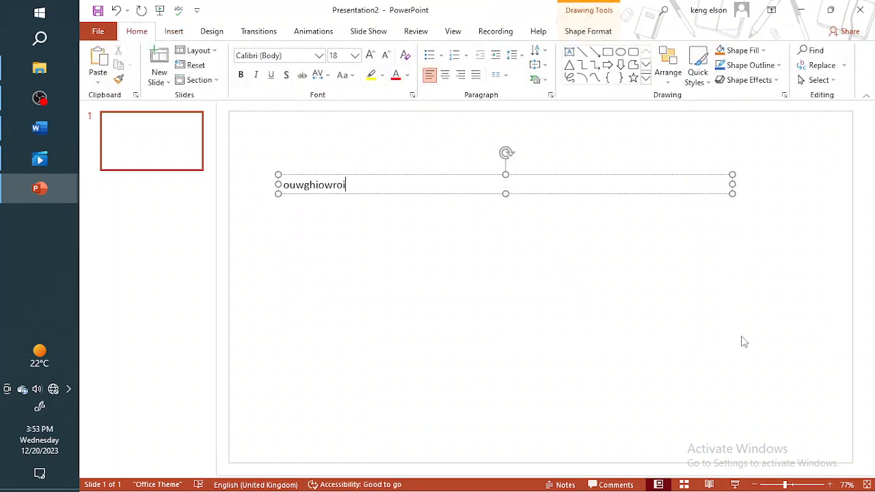
Narrow the text box, add "QEGWRKBGUWRGIOWRHGOWRHGUIOHW;RUIOHGUOR" before the final letter, and widen the box to fit the text on one line.
drag(659, 194, 643, 281)
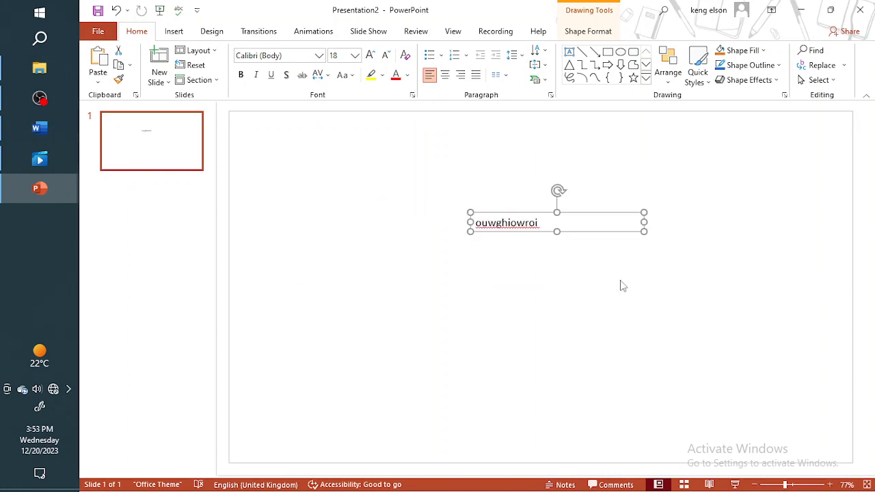
click(536, 220)
text(QEGWRKBGUWRGIOWRHGOWRHGUIOHW;RUIOH)
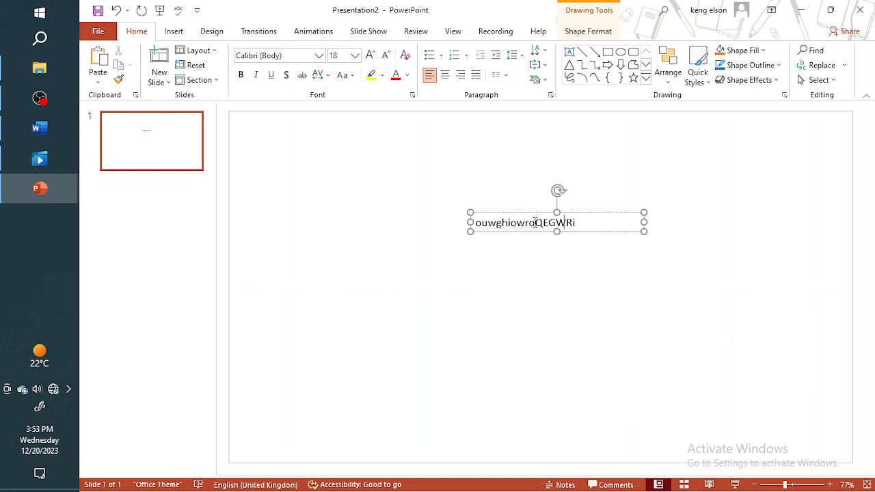
text(GUOR)
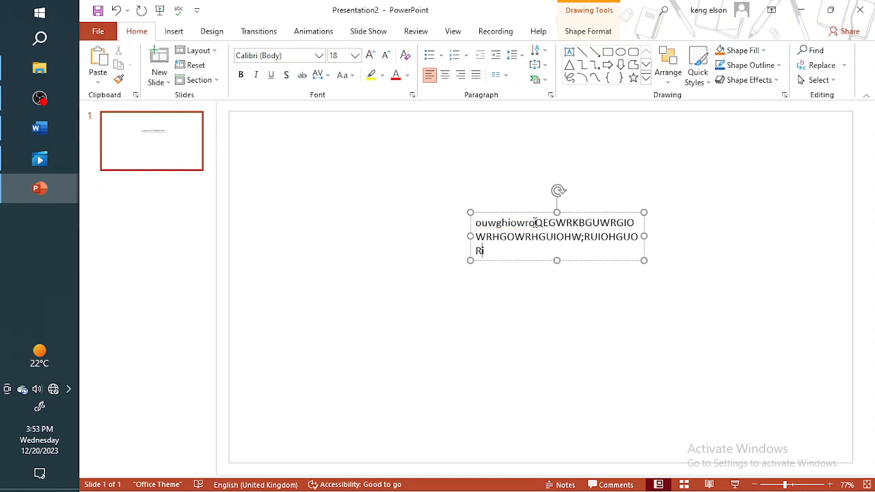
drag(645, 236, 637, 196)
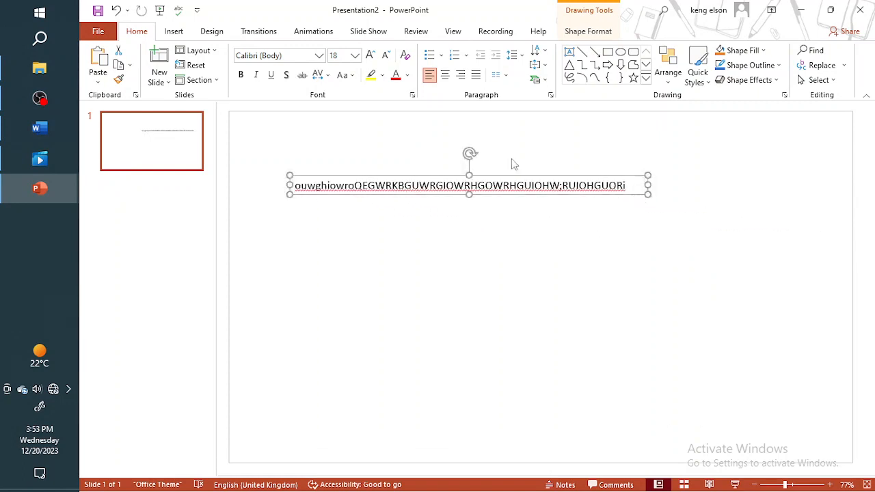
Set the font of the sample text to Arial Black.
click(355, 55)
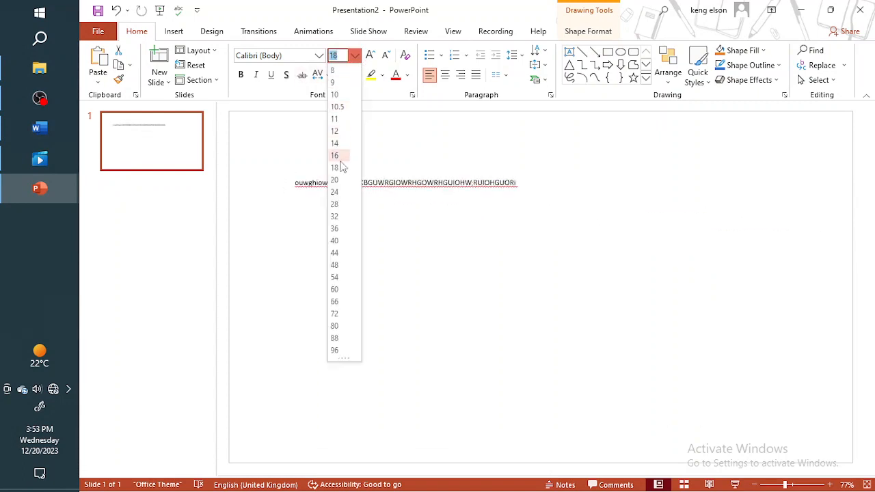
click(319, 57)
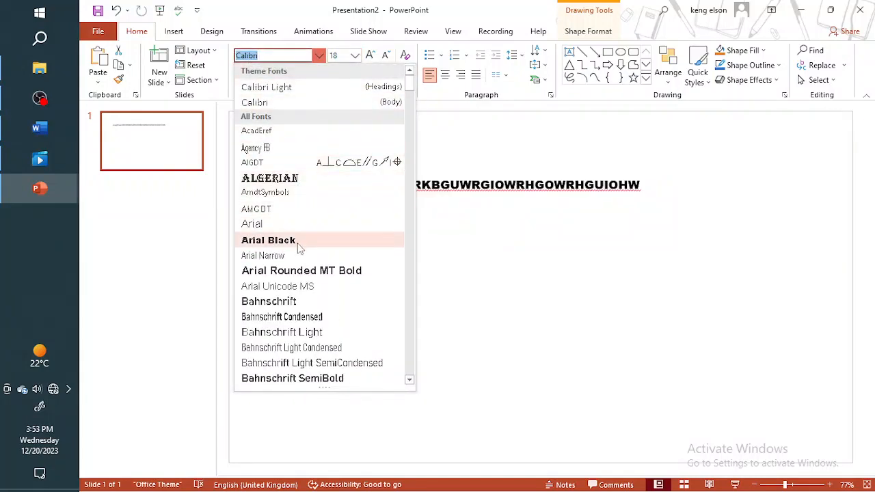
click(298, 246)
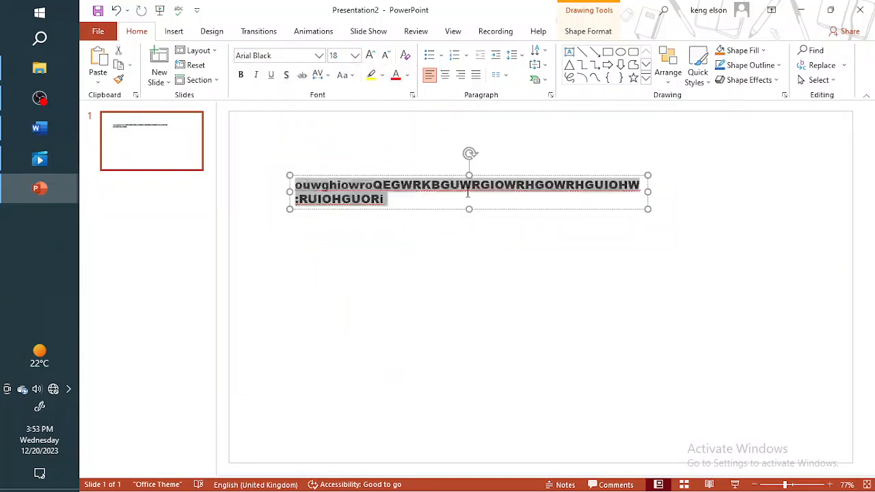
Delete the sample text and its empty text box from the slide.
key(Delete)
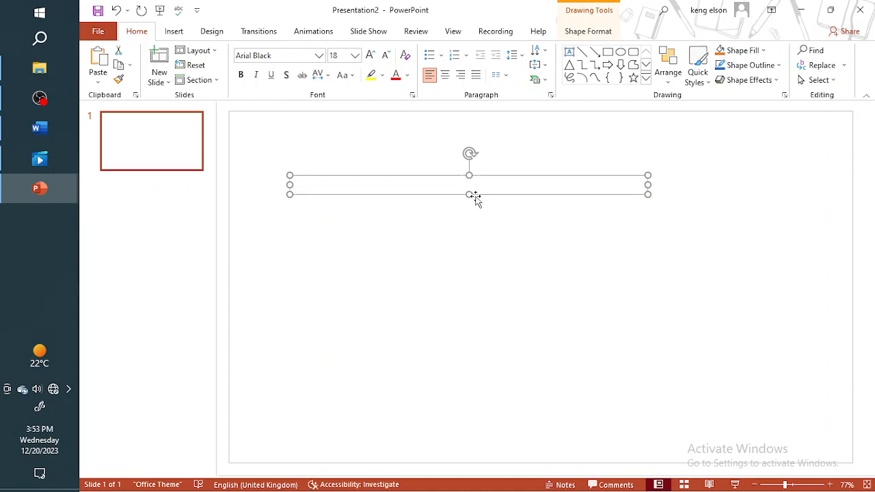
click(476, 198)
key(Delete)
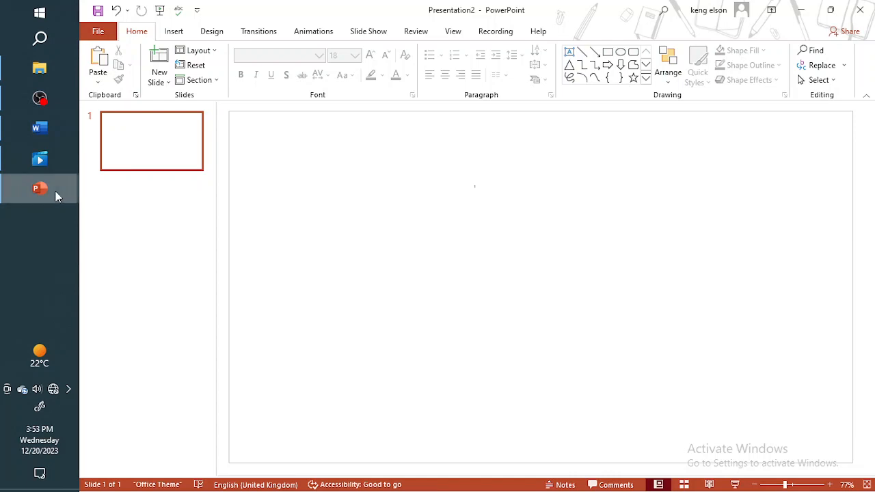
Check the design theme and variants used in the SHM presentation, and return to Presentation2.
mouse_move(51, 192)
click(146, 143)
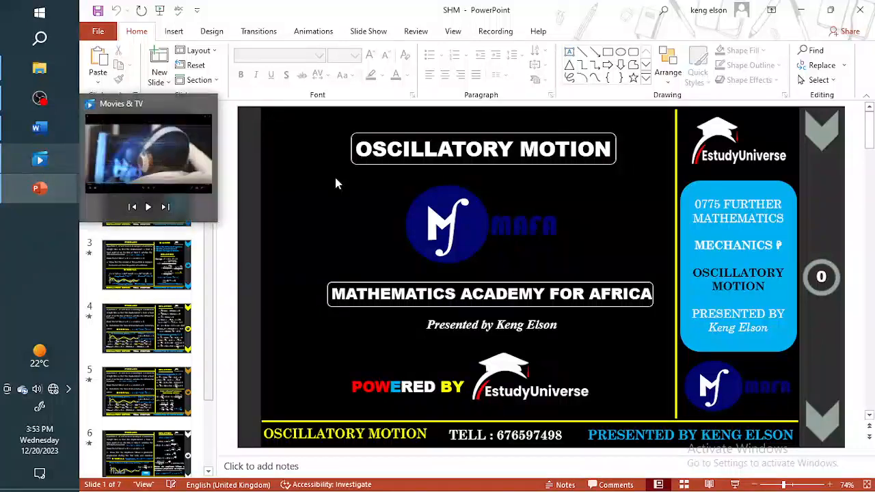
click(212, 34)
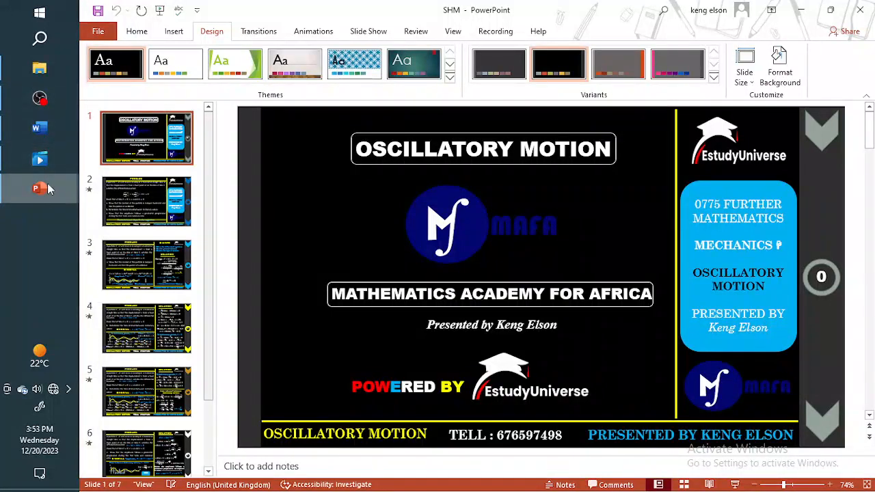
mouse_move(48, 190)
click(156, 247)
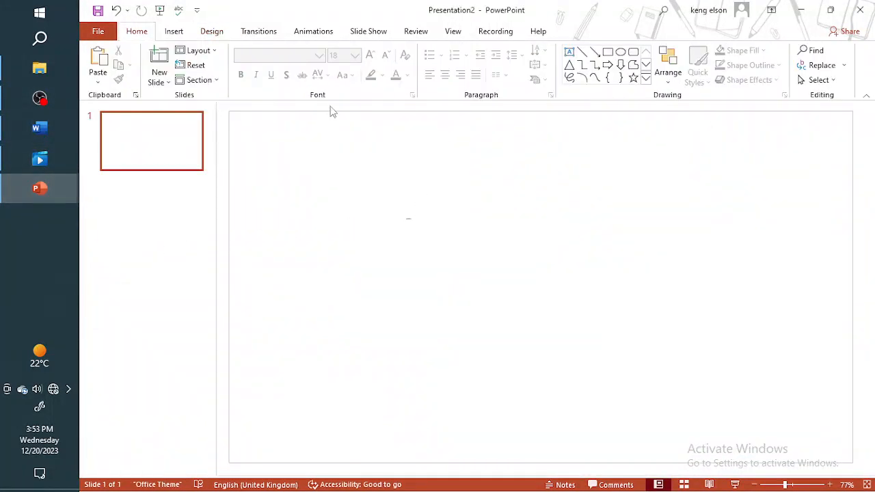
Apply the first black variant of the Office Theme to the presentation.
click(211, 33)
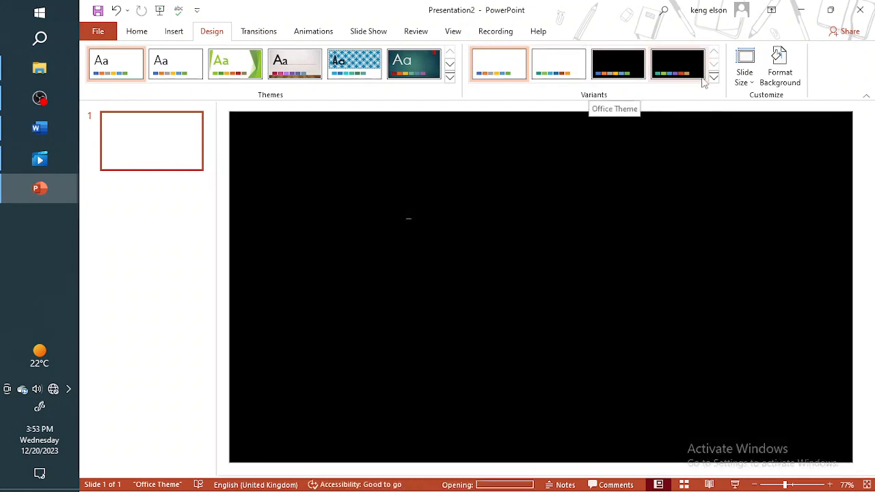
click(713, 77)
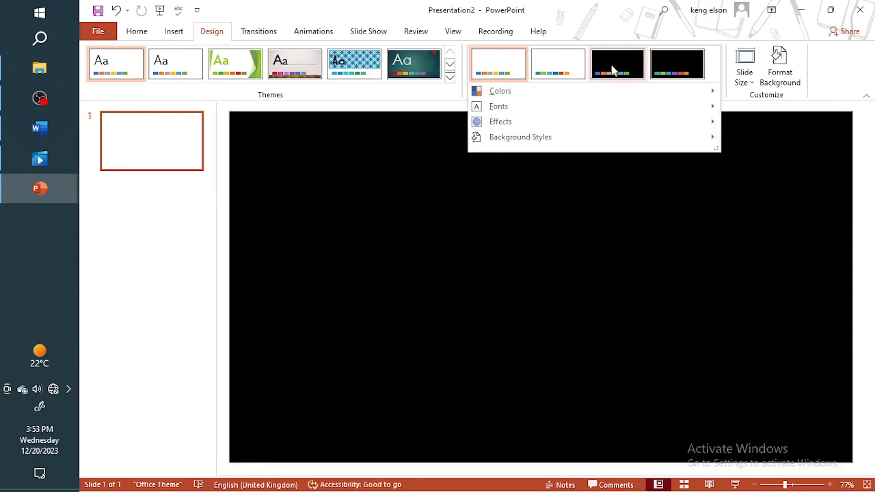
click(612, 67)
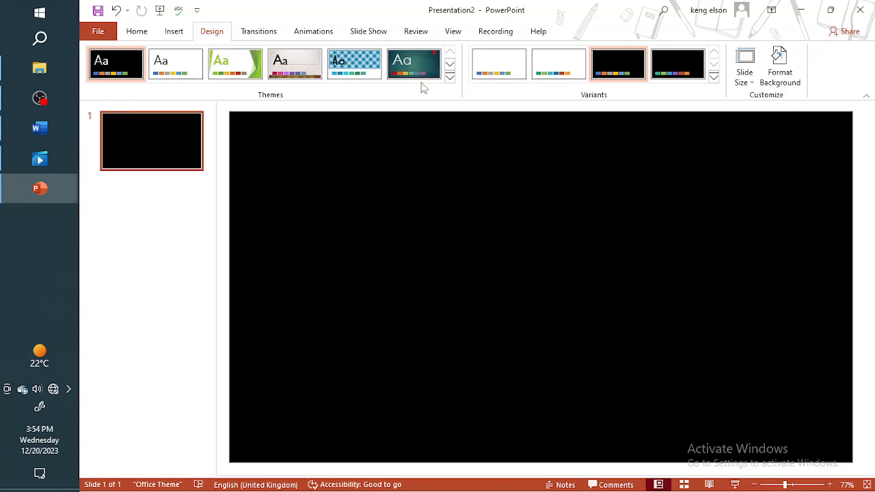
Apply the View theme to the presentation and choose its black variant.
click(450, 77)
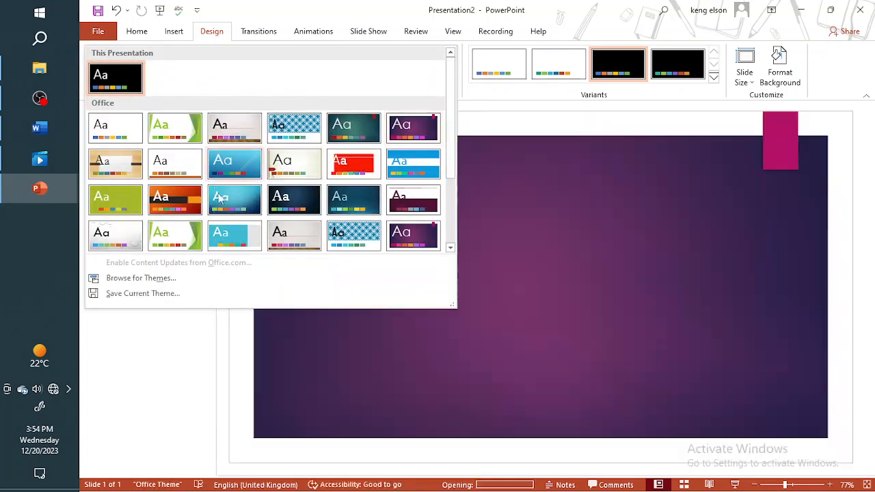
scroll(301, 218, down, 3)
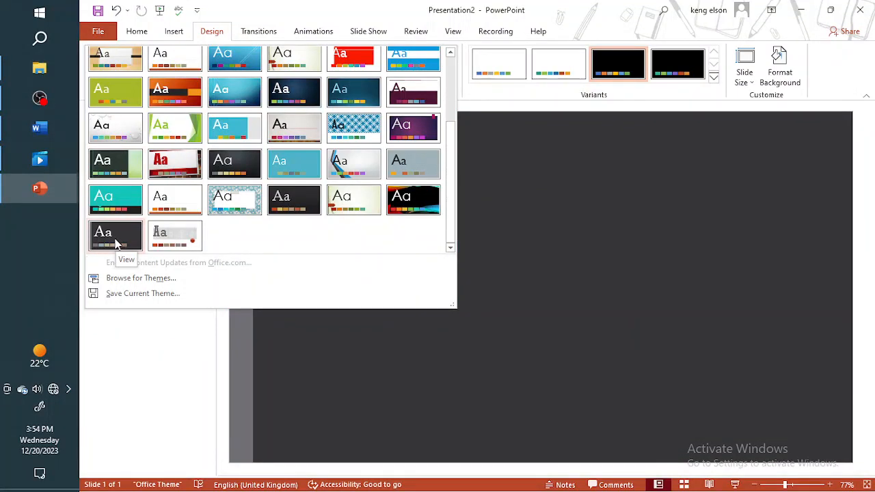
click(114, 245)
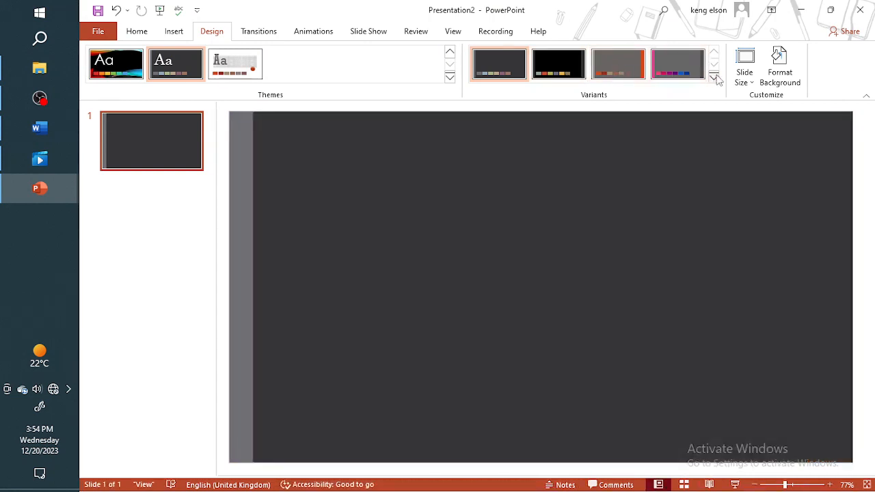
click(714, 77)
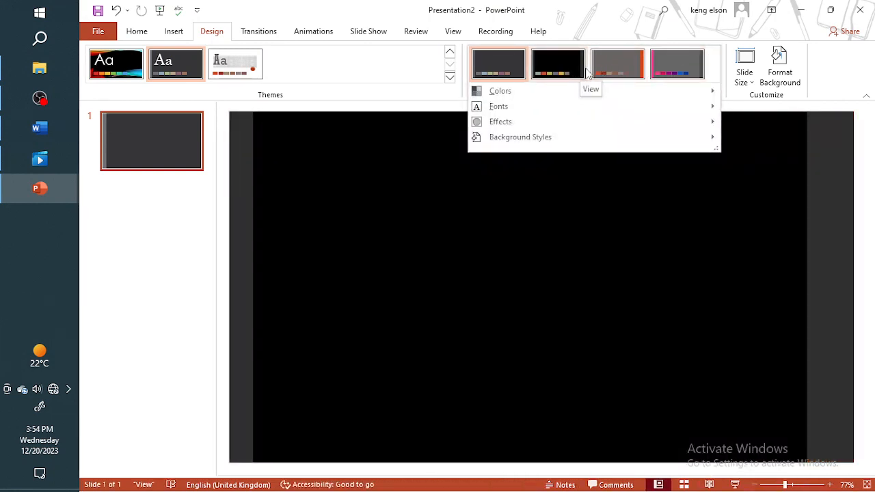
click(538, 75)
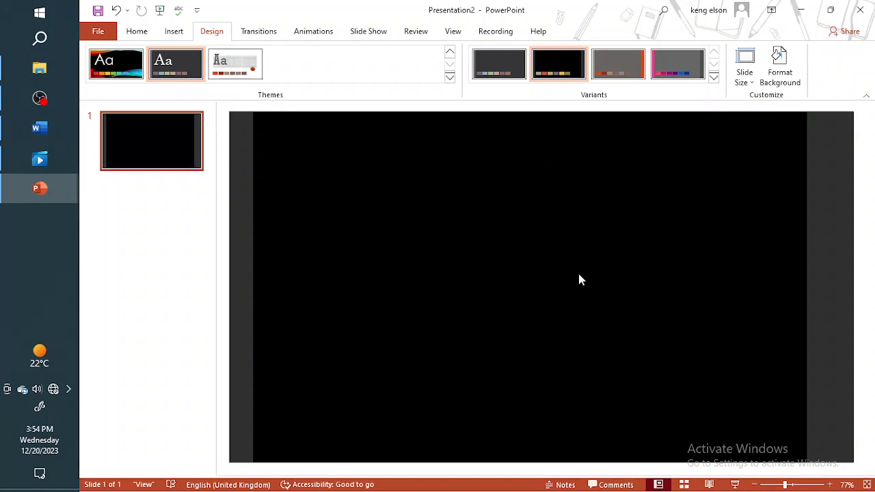
Examine the yellow dividing line above the footer in the SHM presentation, and return to Presentation2.
mouse_move(40, 188)
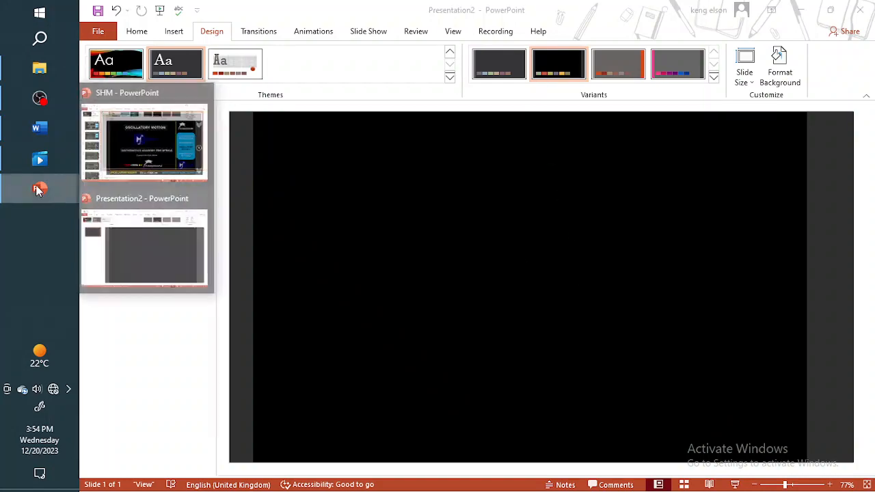
click(164, 144)
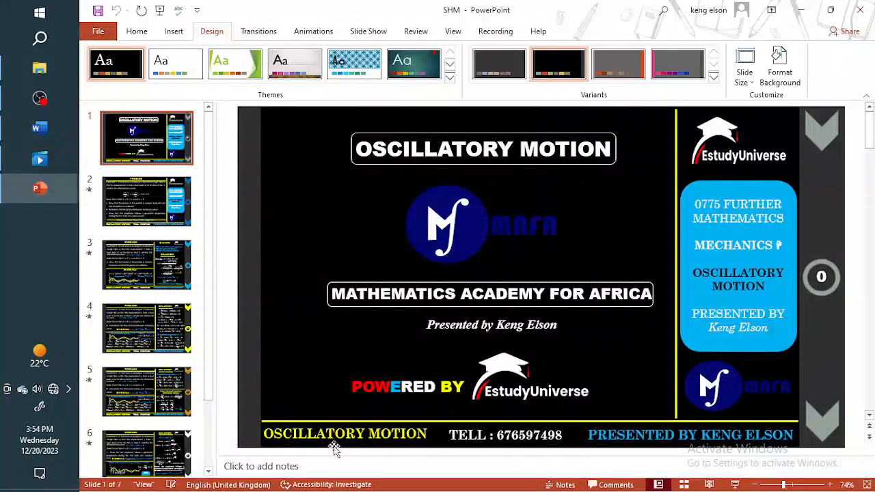
click(602, 422)
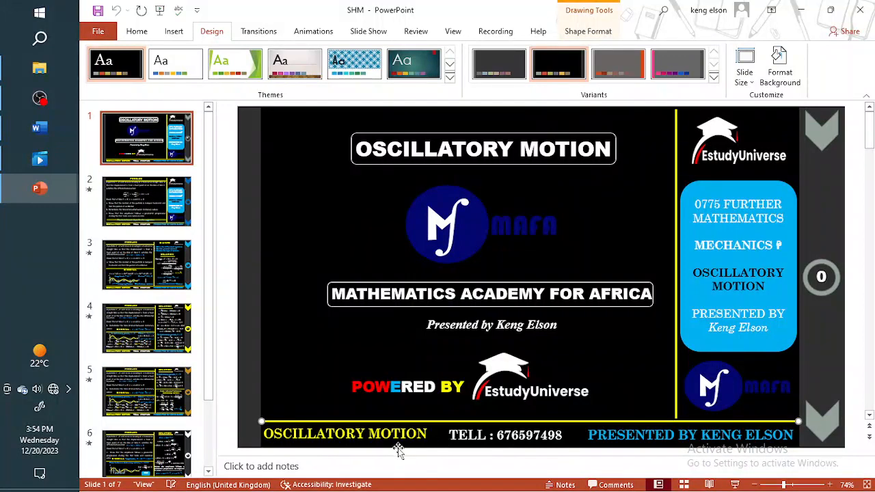
mouse_move(40, 188)
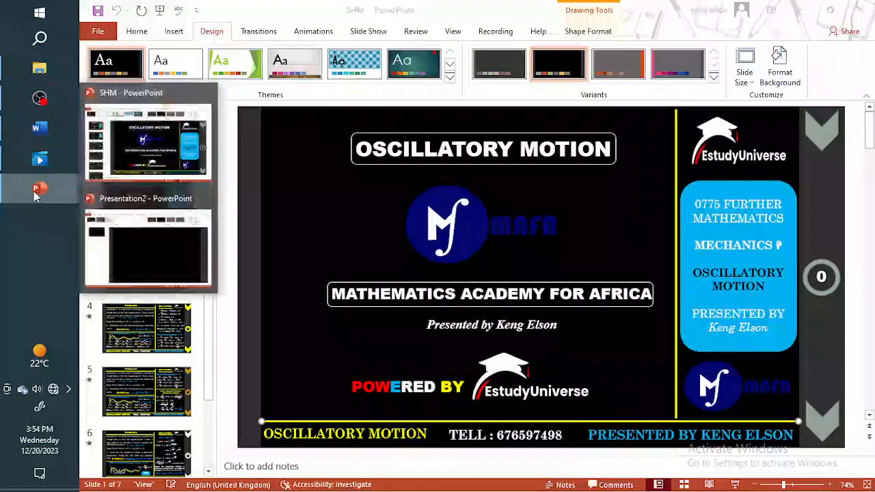
click(132, 240)
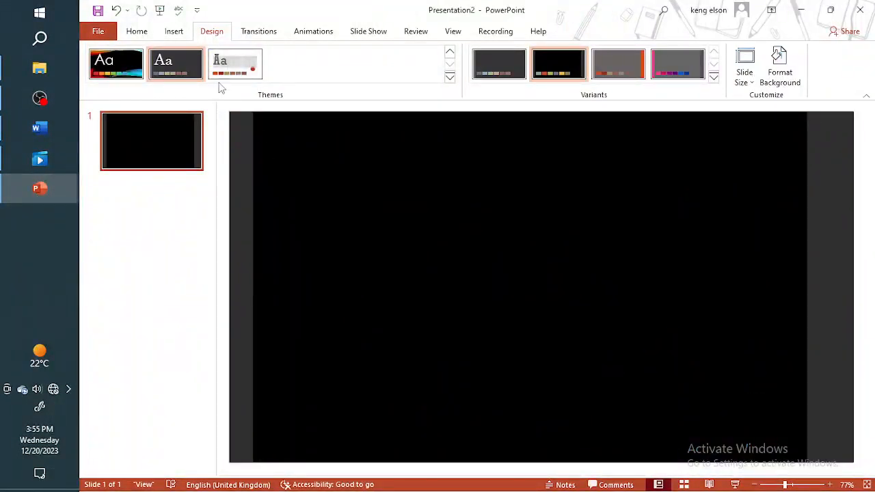
Draw a thin horizontal rectangle about 11.03" wide and 0.05" high on the slide and shift it slightly left within the black area.
click(174, 31)
click(287, 67)
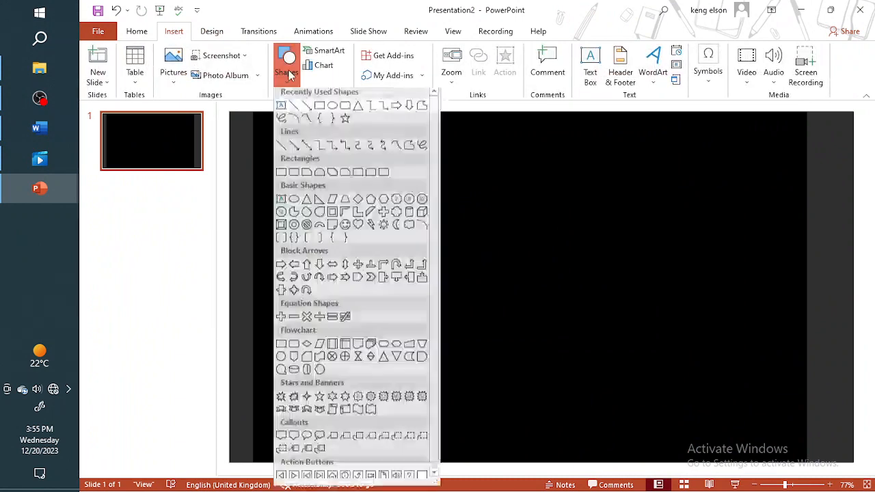
click(320, 110)
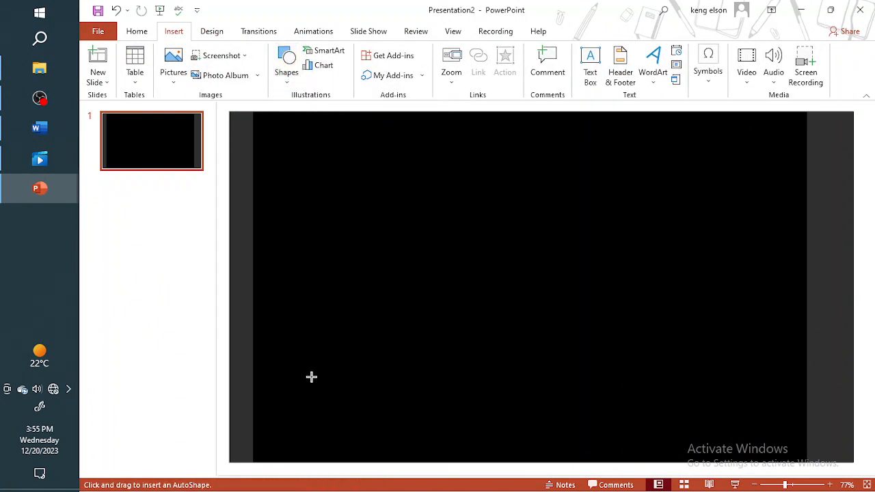
drag(284, 214, 799, 215)
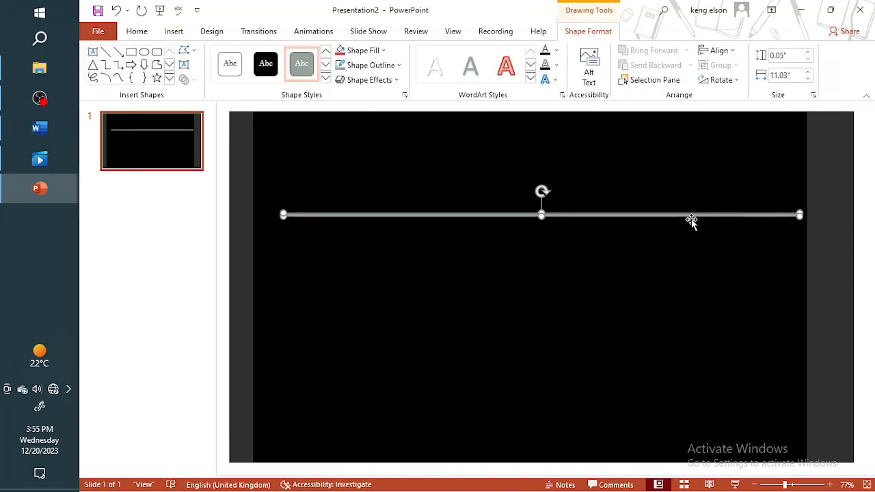
drag(677, 216, 658, 216)
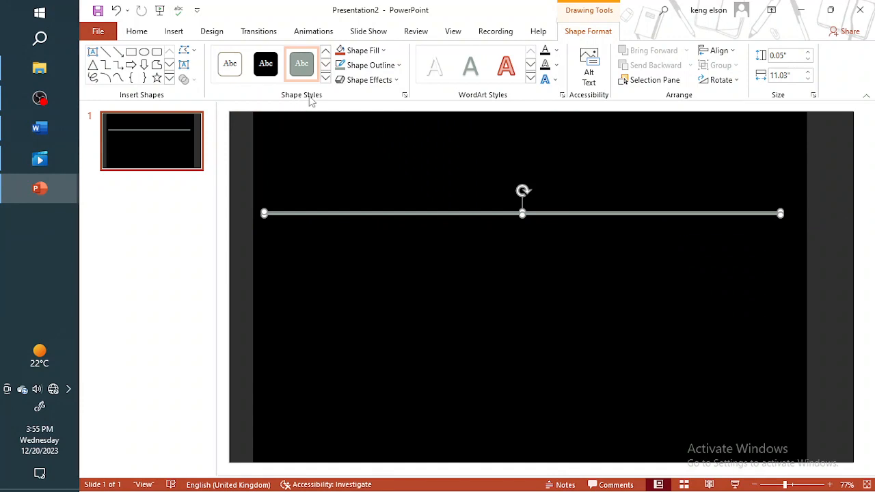
Stretch the thin rectangle downward to a height of about 2.6".
click(398, 67)
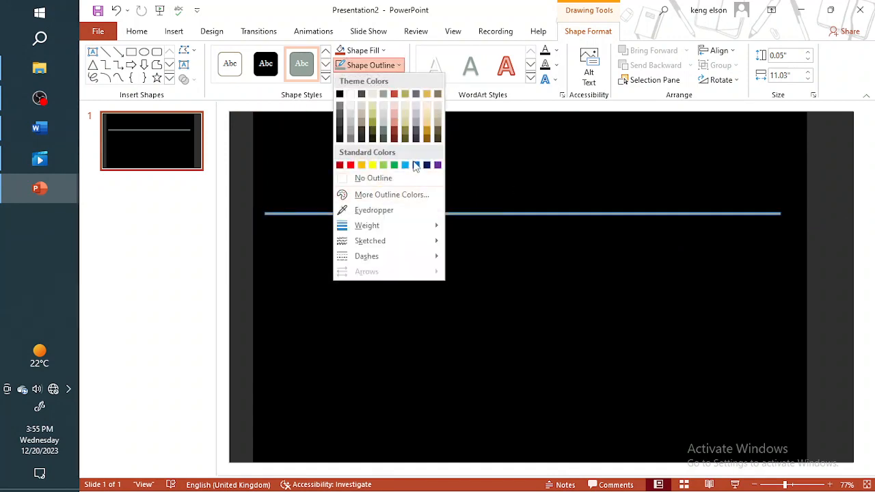
click(481, 221)
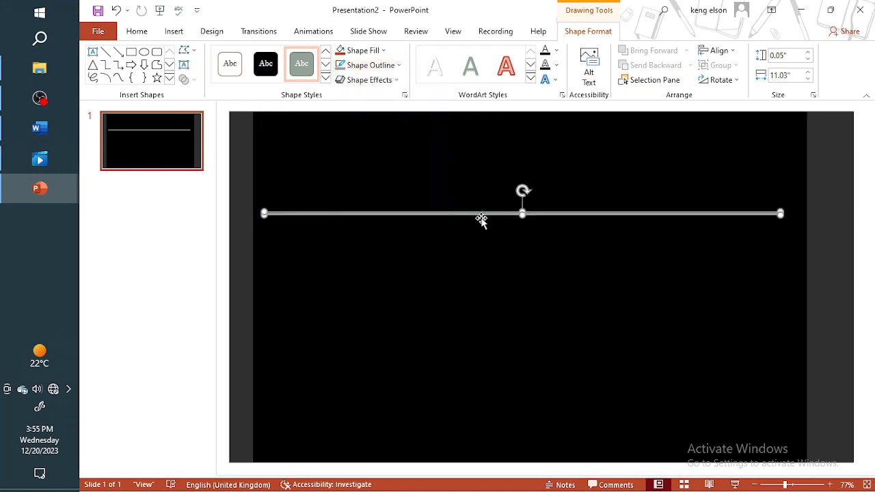
drag(524, 216, 532, 335)
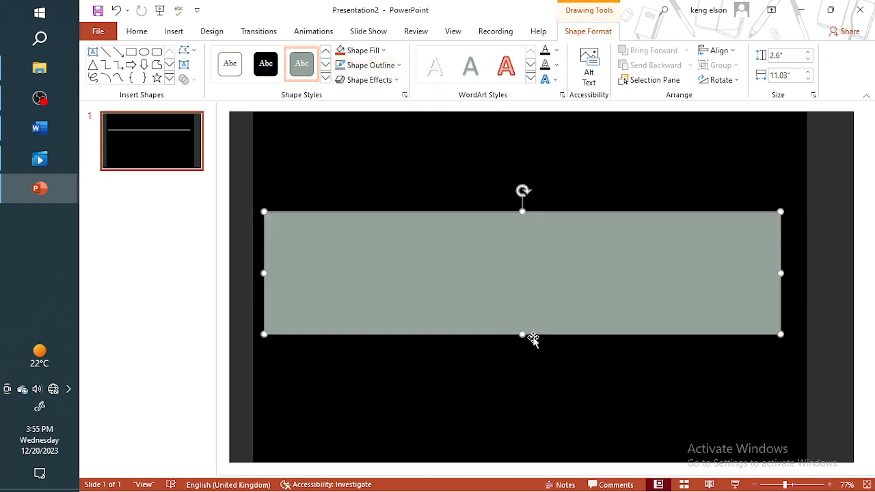
Give the rectangle a standard yellow outline and yellow fill, and flatten it back to about 0.05" high.
click(400, 67)
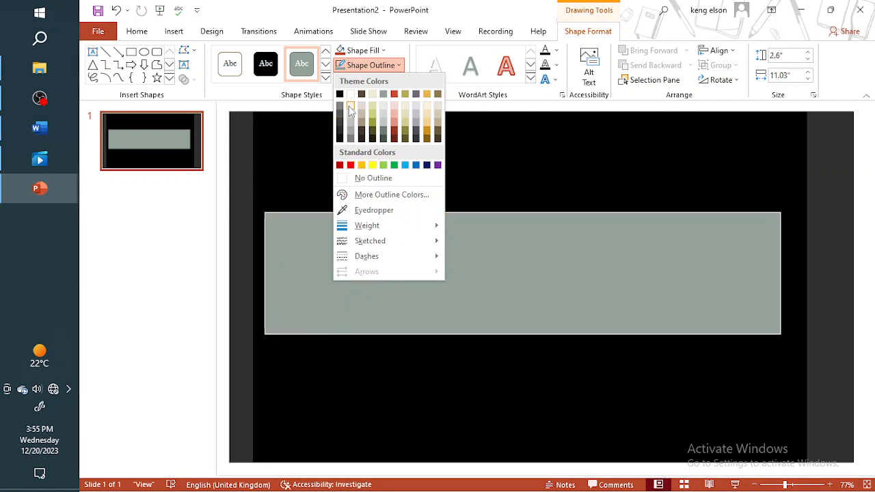
click(373, 166)
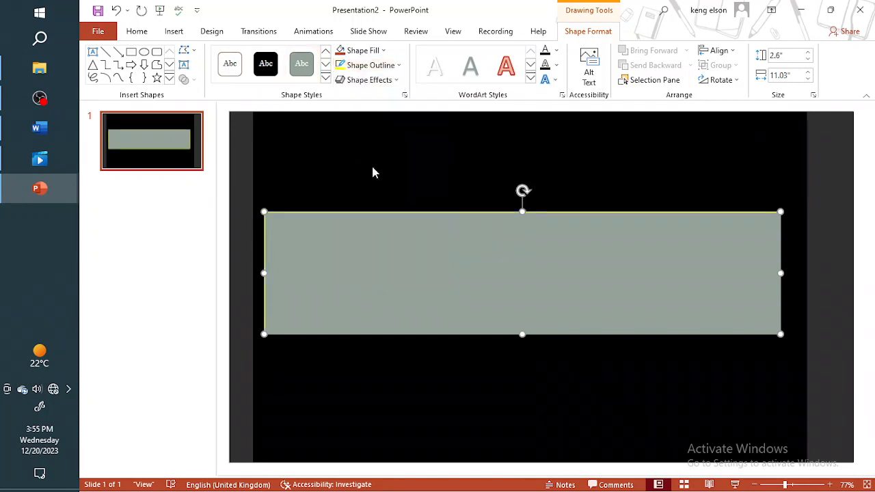
click(385, 51)
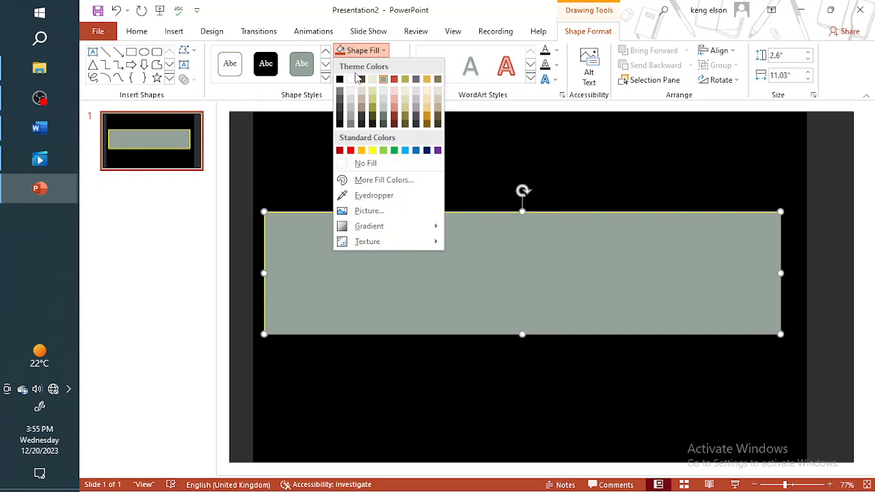
click(373, 152)
drag(523, 333, 524, 211)
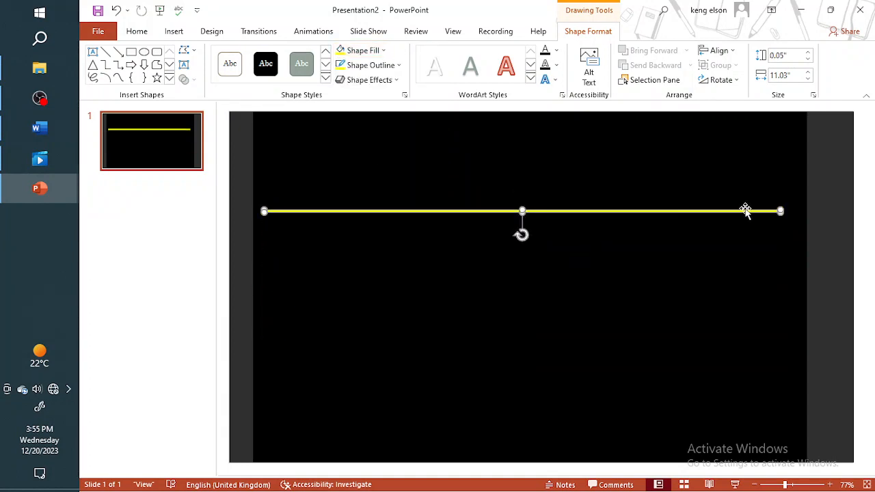
Move the thin yellow rectangle near the slide's bottom edge and widen it to about 11.7" so it spans the black area.
drag(745, 211, 804, 443)
click(742, 373)
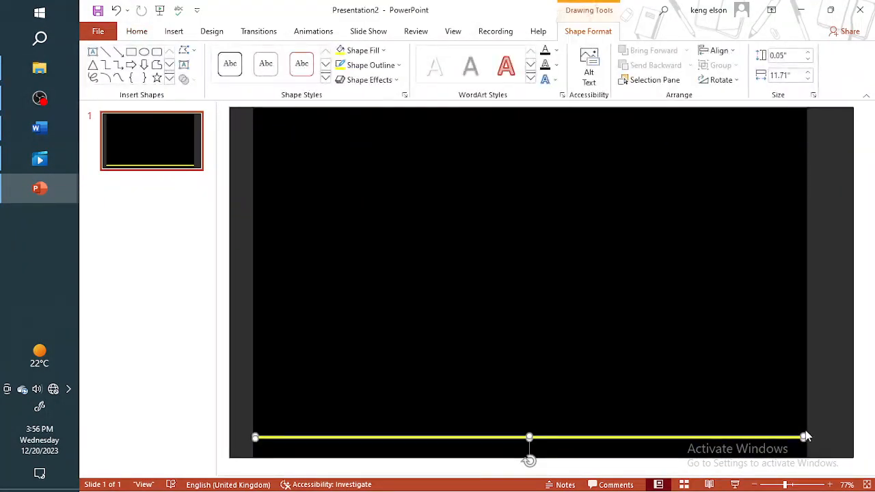
drag(804, 437, 807, 443)
click(725, 326)
Switch to the SHM presentation and examine the three separate text boxes in the footer below the yellow line.
mouse_move(52, 200)
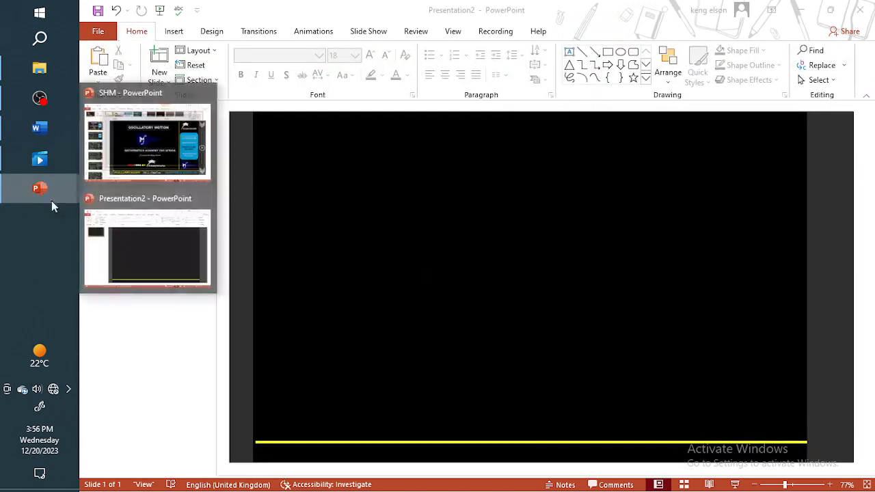
click(135, 164)
click(401, 443)
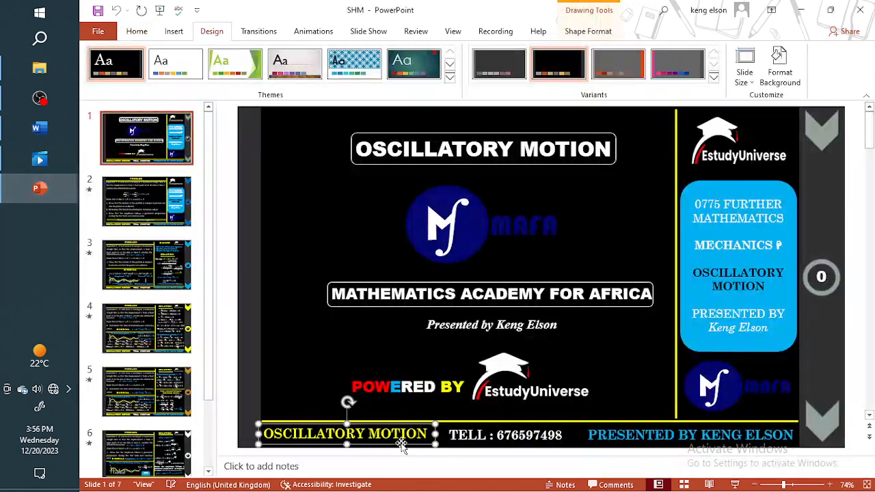
click(503, 445)
click(612, 445)
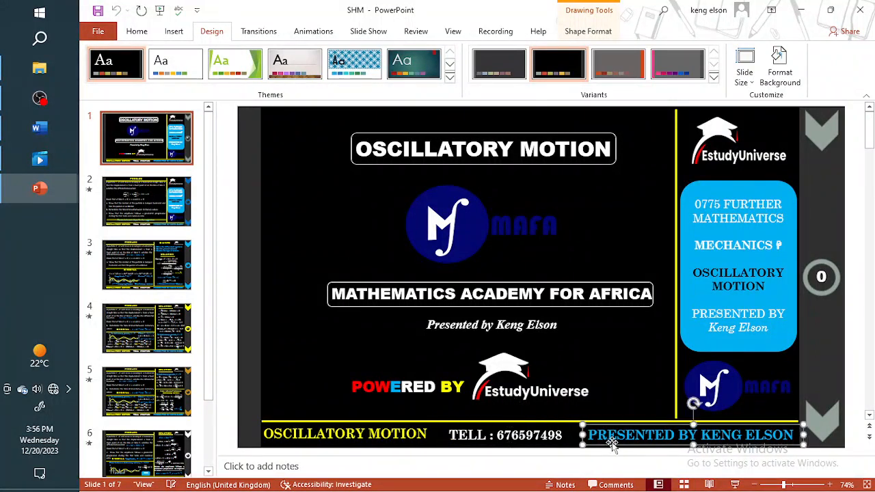